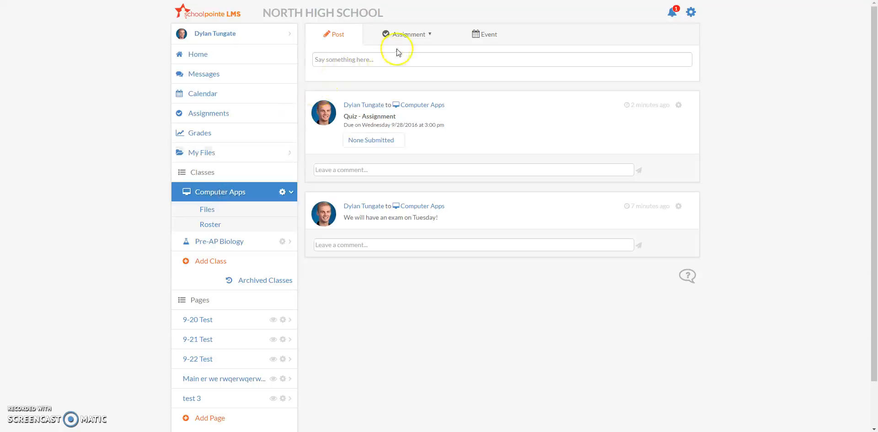
Start a new assignment post and set its type to Test.
left_click(397, 37)
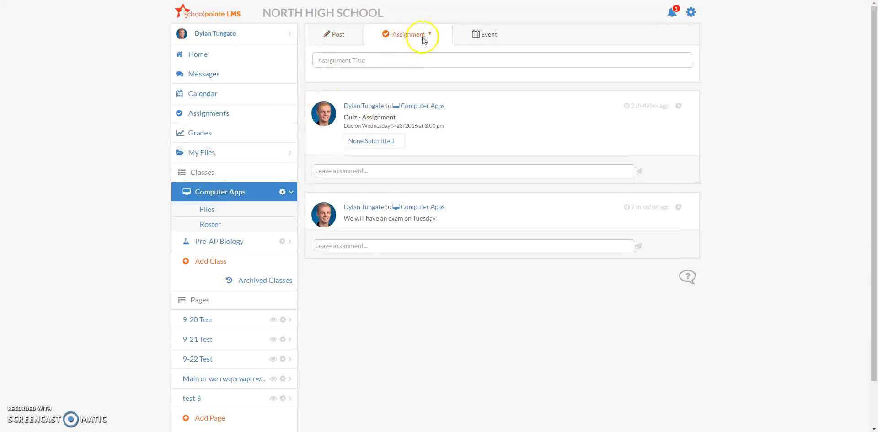
left_click(414, 59)
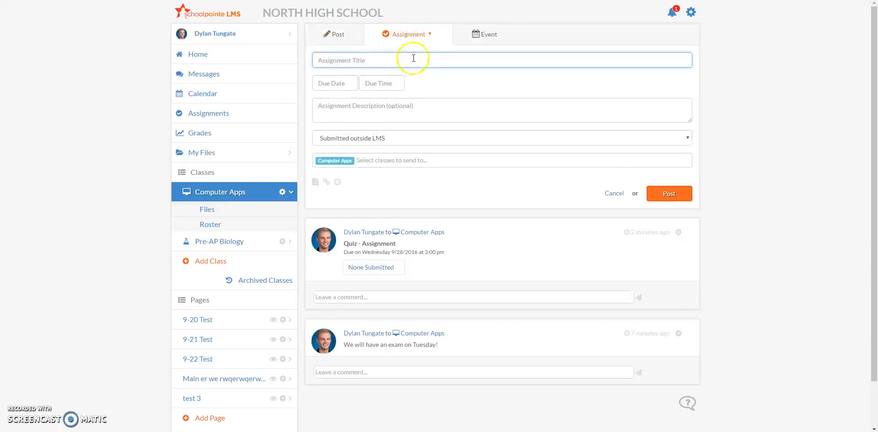
left_click(430, 35)
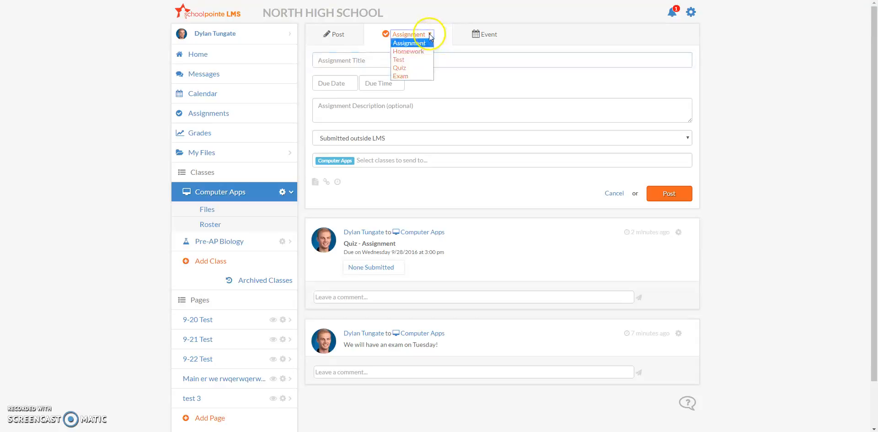
left_click(409, 59)
left_click(409, 59)
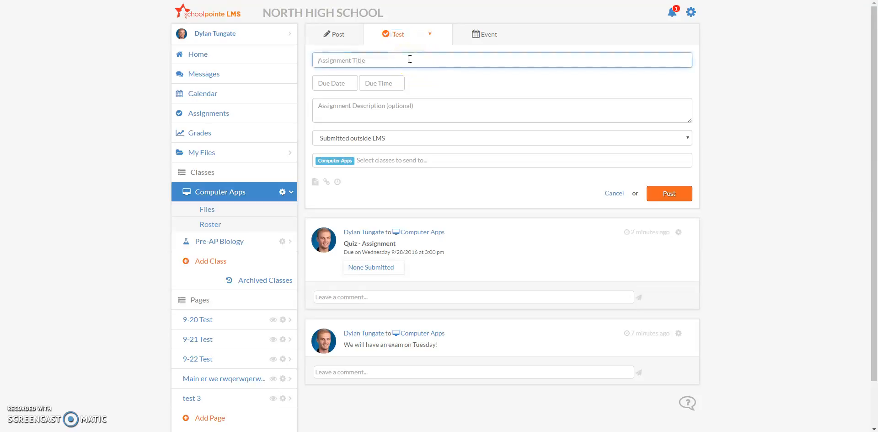
Title the test Office Test.
type("Office Test")
key("Tab")
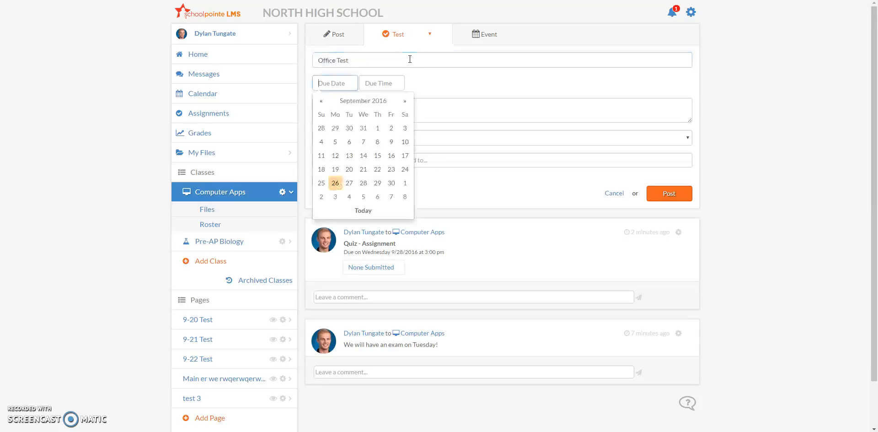
Set the due date to 09/28/2016 and the due time to 1:00 pm.
left_click(363, 183)
left_click(393, 90)
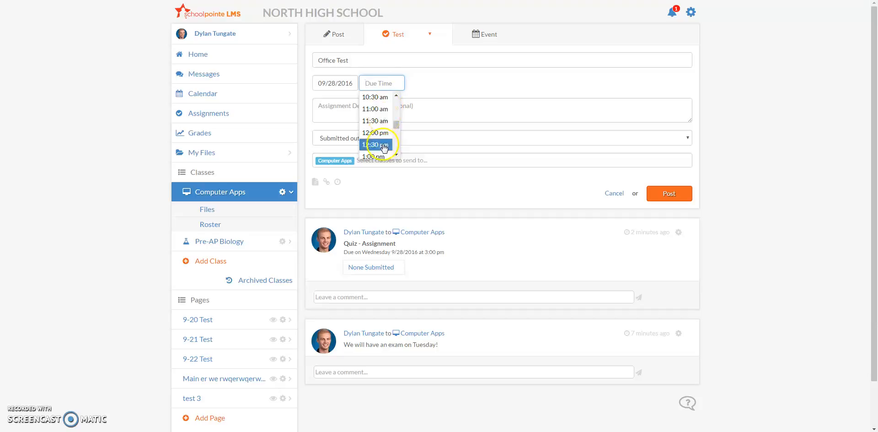
left_click(383, 149)
left_click(376, 111)
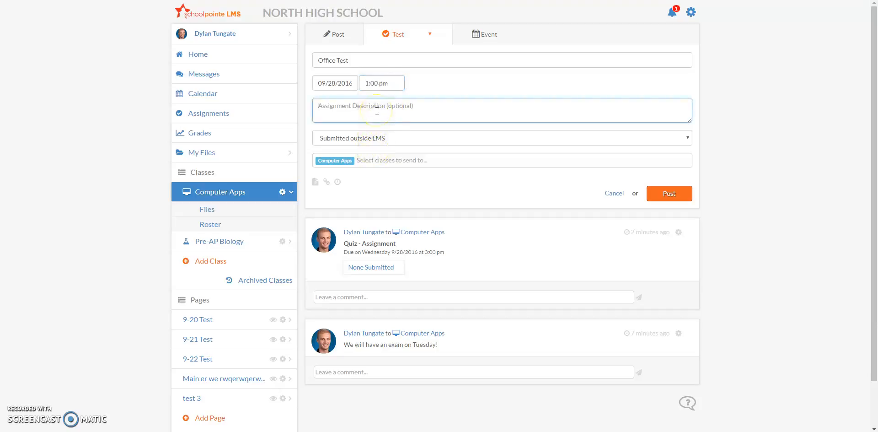
Set the submission method to Submitted through LMS.
left_click(386, 140)
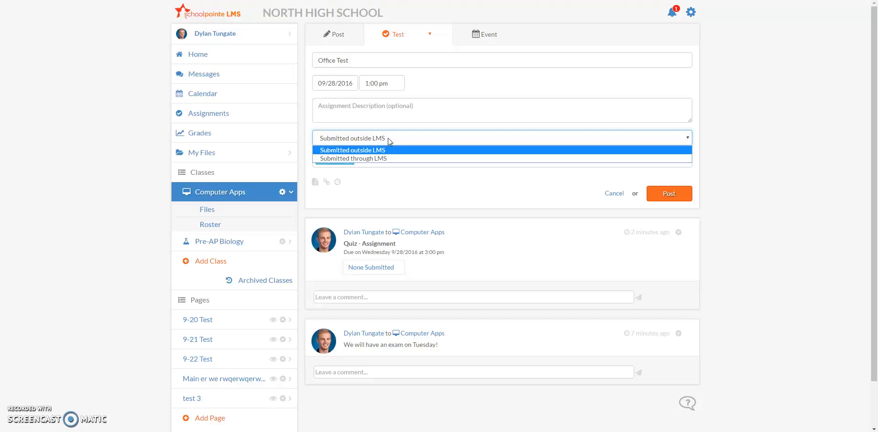
left_click_drag(388, 138, 387, 158)
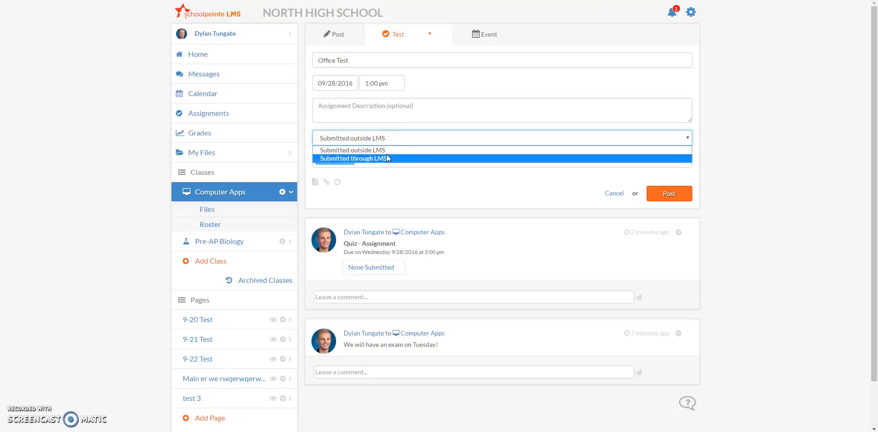
left_click(389, 158)
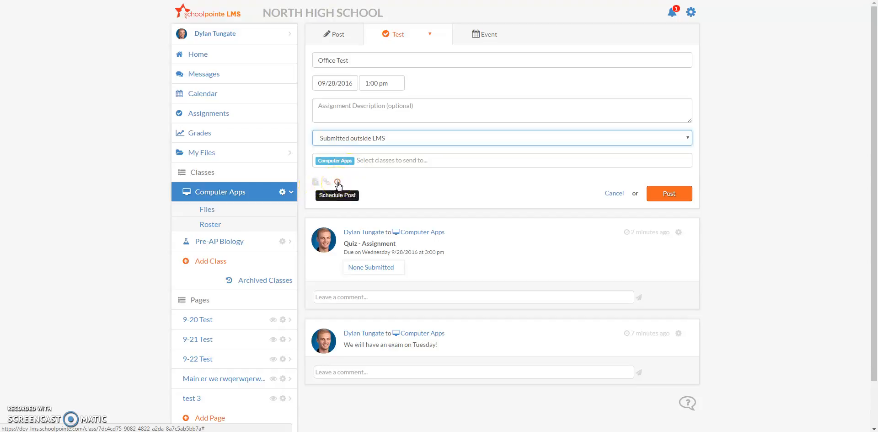
left_click(377, 161)
left_click(409, 139)
left_click(402, 156)
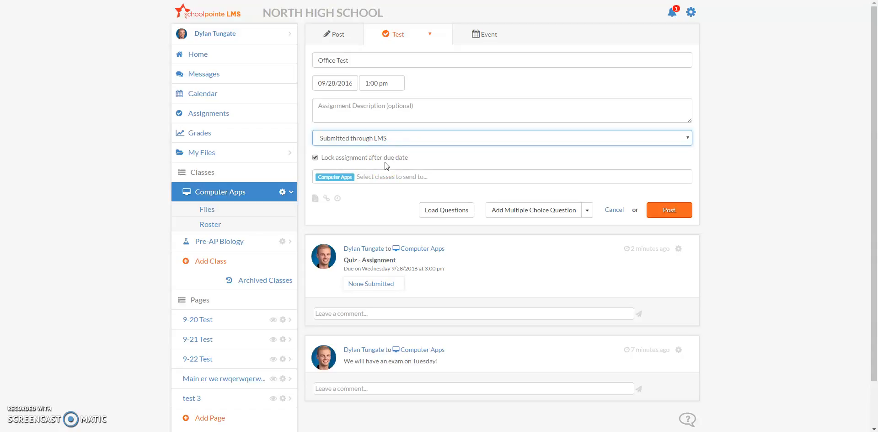
scroll(388, 112, "down", 1)
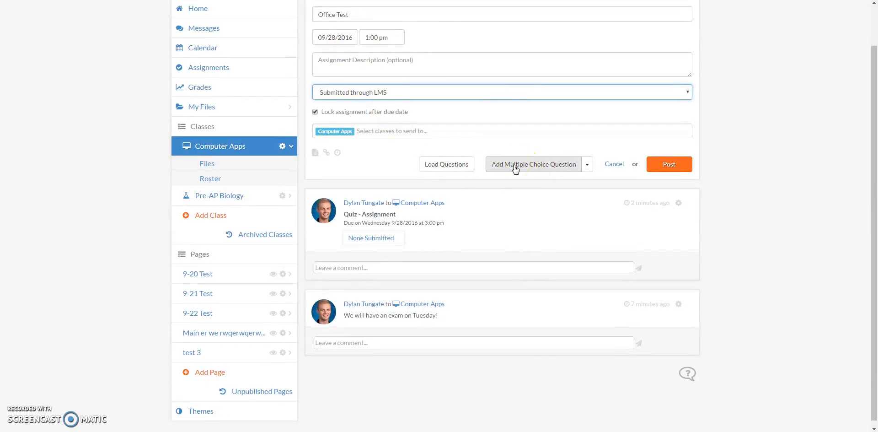
left_click(586, 165)
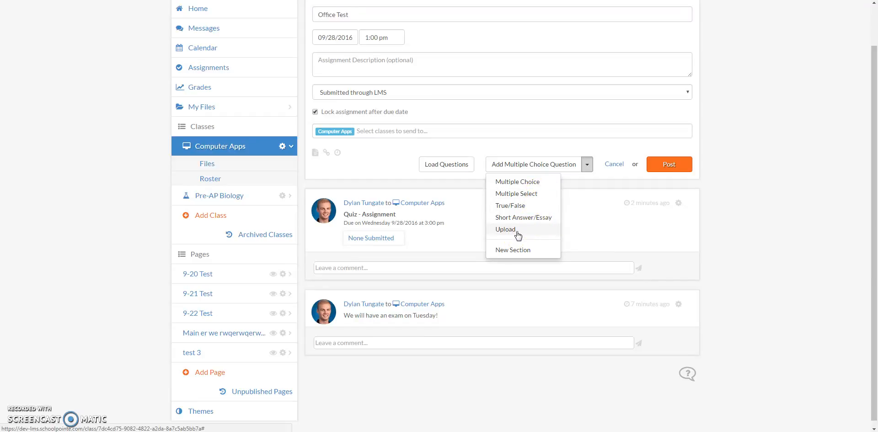
left_click(524, 249)
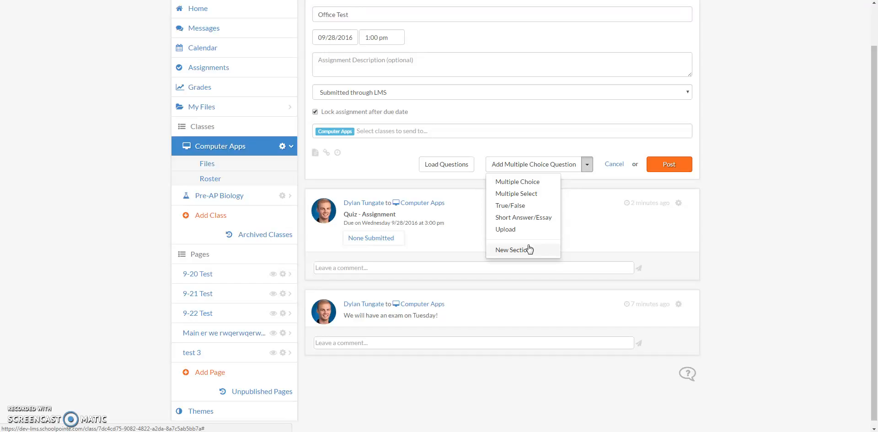
left_click_drag(529, 249, 421, 151)
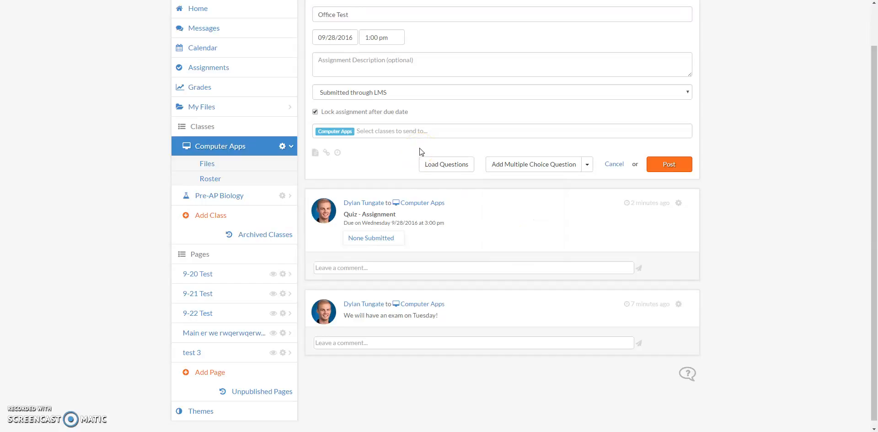
Load the questions from the existing Quiz into the test.
left_click(434, 164)
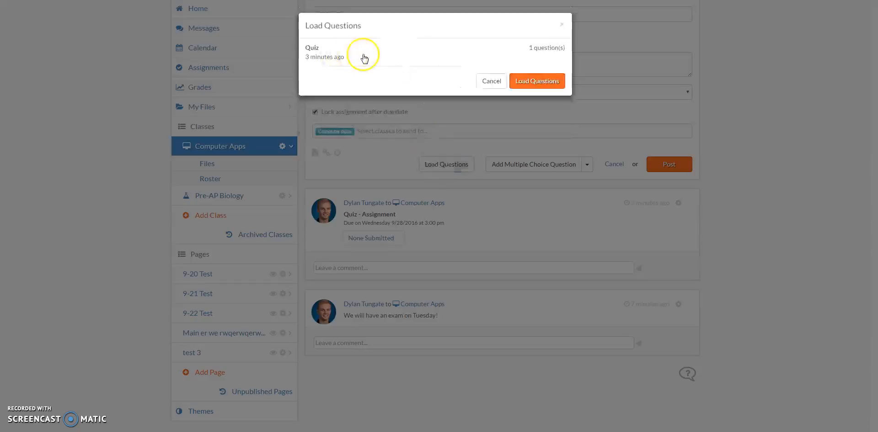
left_click(543, 53)
left_click(532, 88)
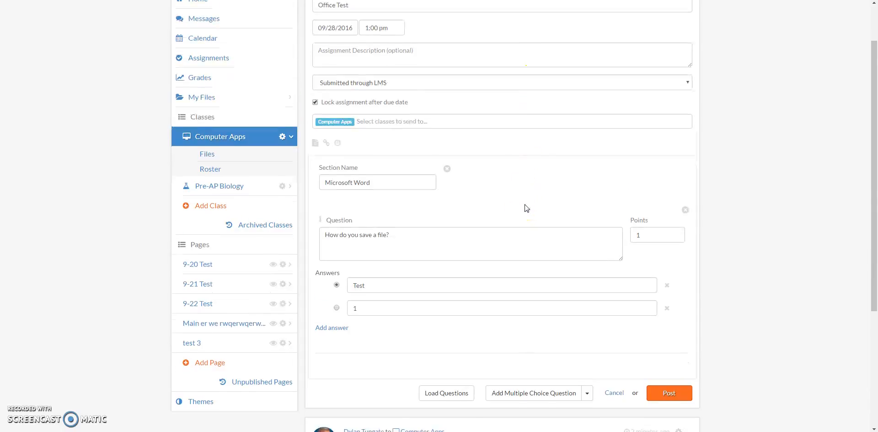
Add a Short Answer/Essay question below the loaded question.
scroll(525, 209, "down", 1)
scroll(526, 204, "down", 1)
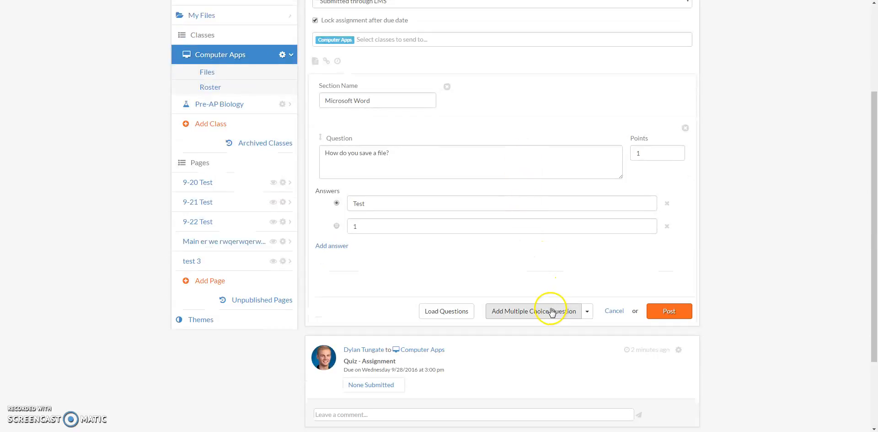
left_click(586, 311)
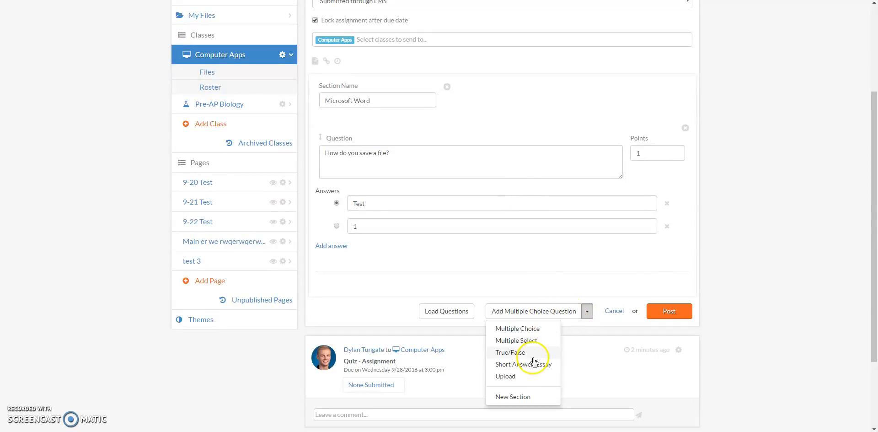
left_click(534, 373)
scroll(514, 298, "down", 3)
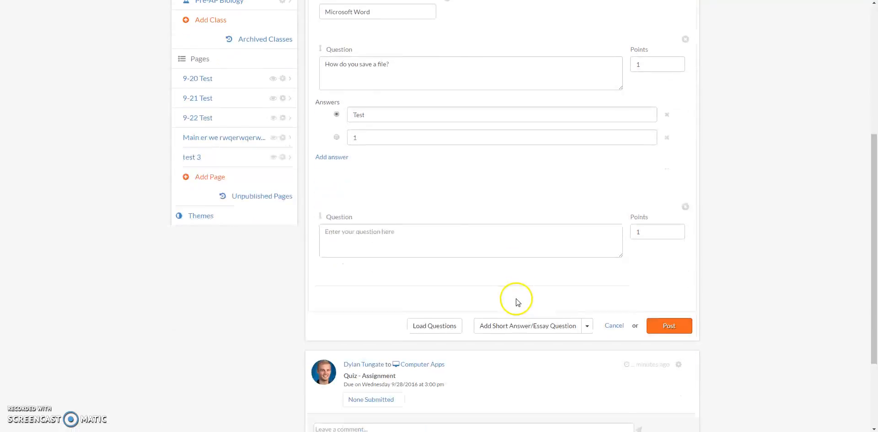
Inspect the loaded section name, question text and points fields.
scroll(520, 300, "up", 4)
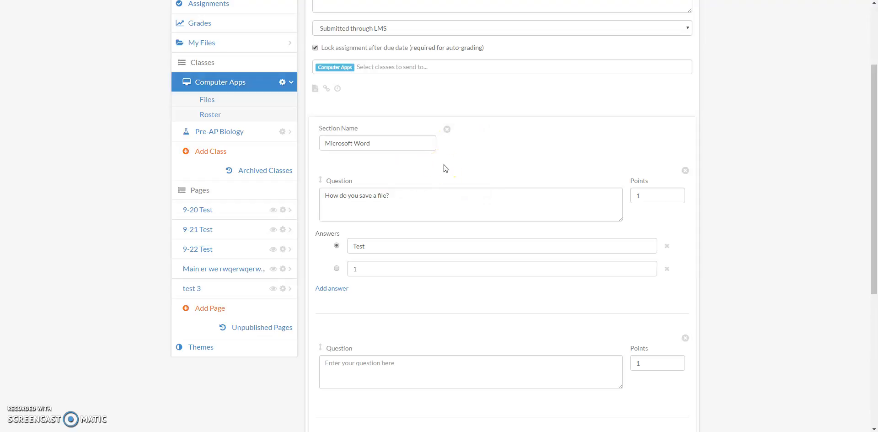
left_click(398, 140)
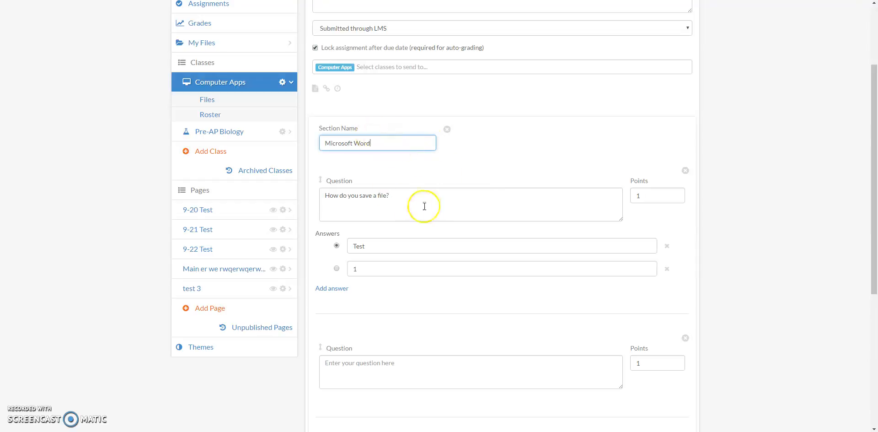
left_click(447, 201)
left_click(655, 193)
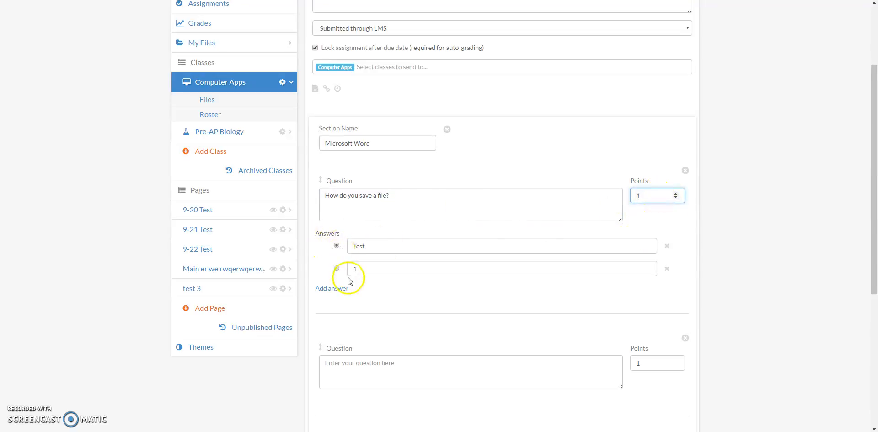
scroll(353, 247, "down", 1)
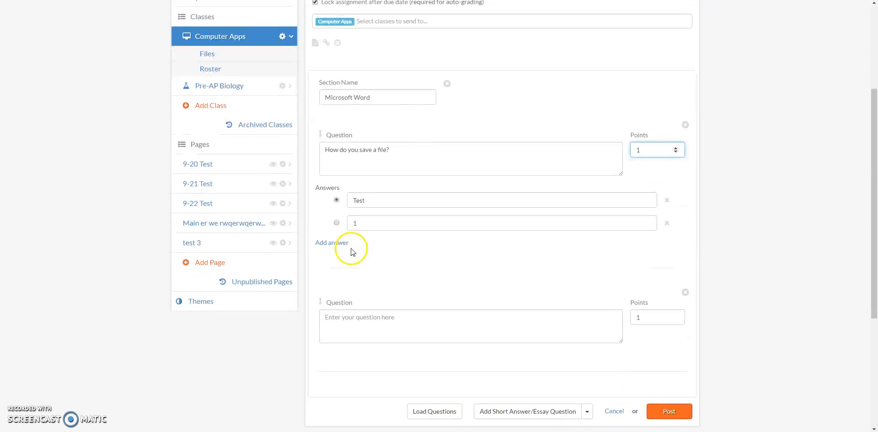
left_click(343, 246)
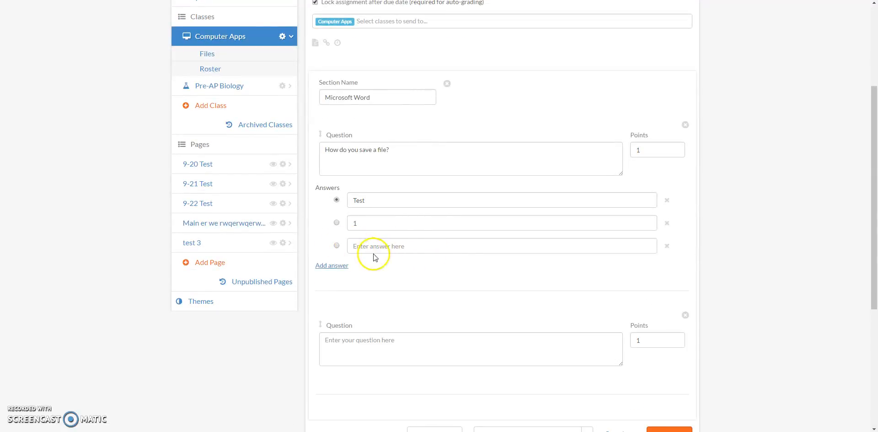
left_click(667, 247)
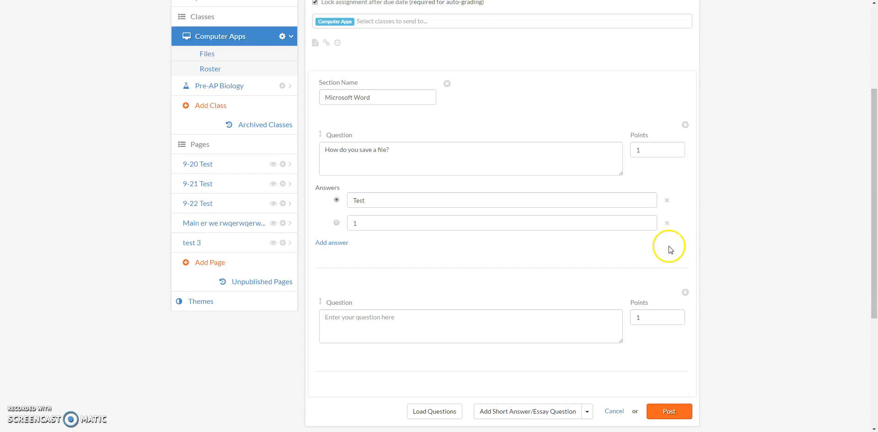
scroll(669, 249, "down", 2)
Enter Test? as the short answer question's text.
left_click(498, 236)
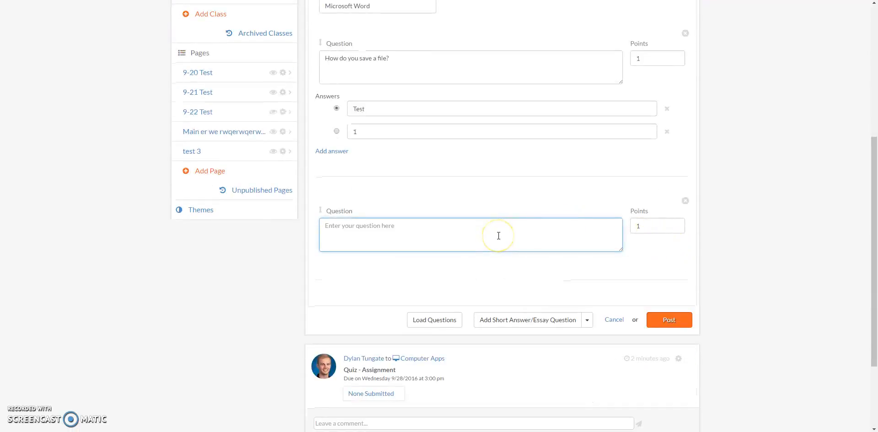
type("Te")
double_click(650, 225)
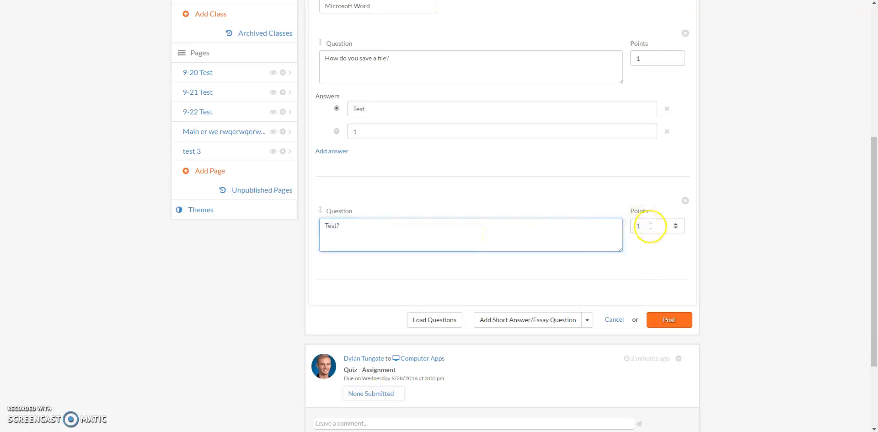
left_click(587, 320)
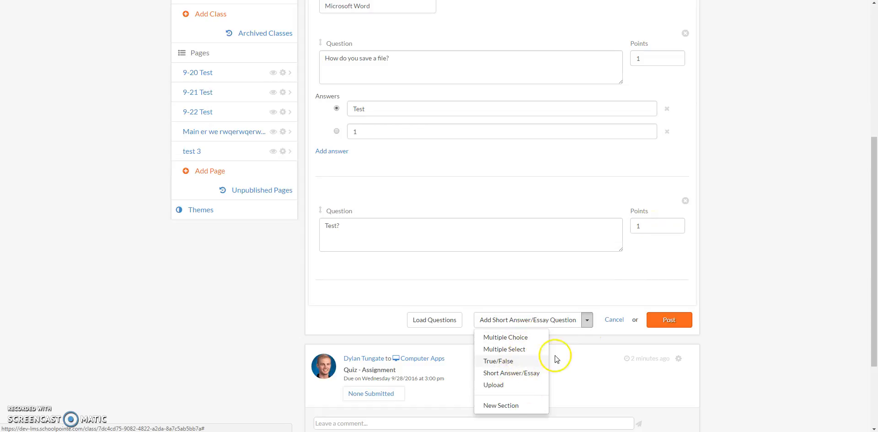
left_click(763, 292)
scroll(755, 297, "down", 1)
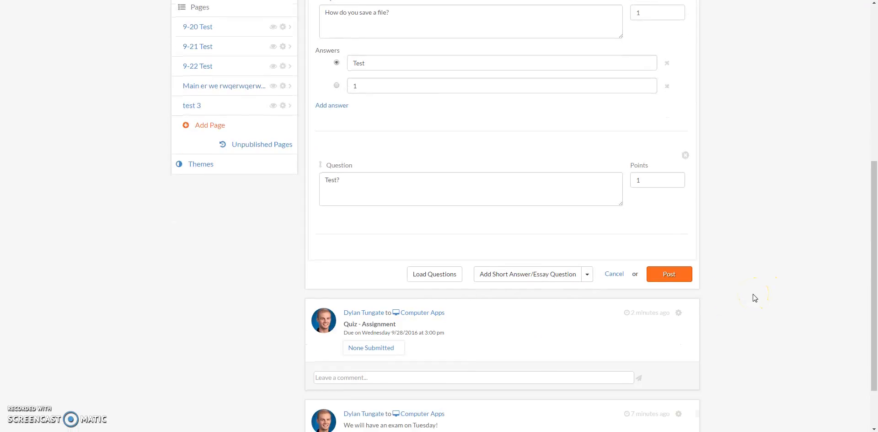
scroll(754, 298, "up", 3)
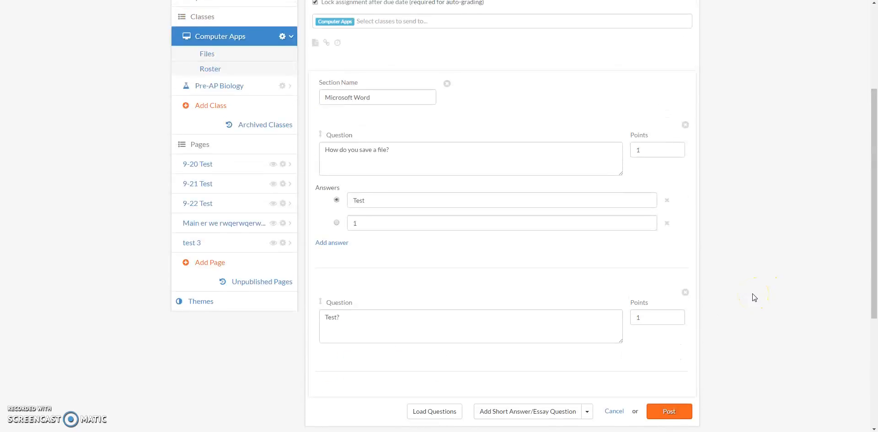
scroll(752, 296, "up", 2)
scroll(752, 296, "down", 3)
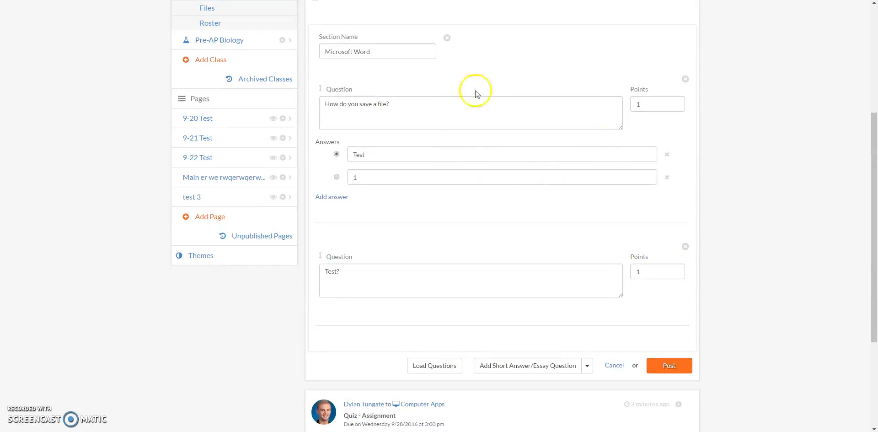
scroll(611, 225, "down", 1)
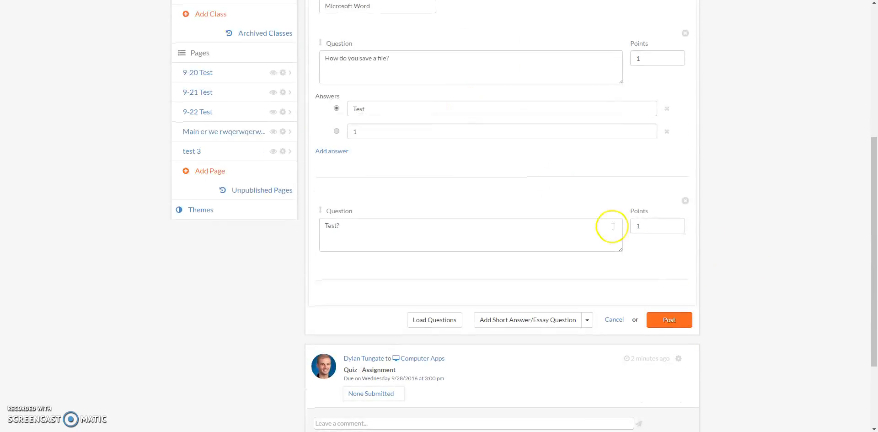
Post the test and open its submissions view.
left_click(679, 322)
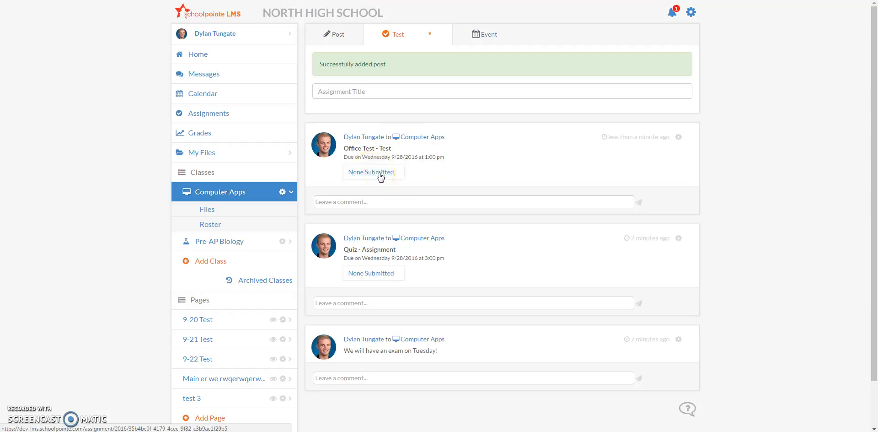
left_click(383, 146)
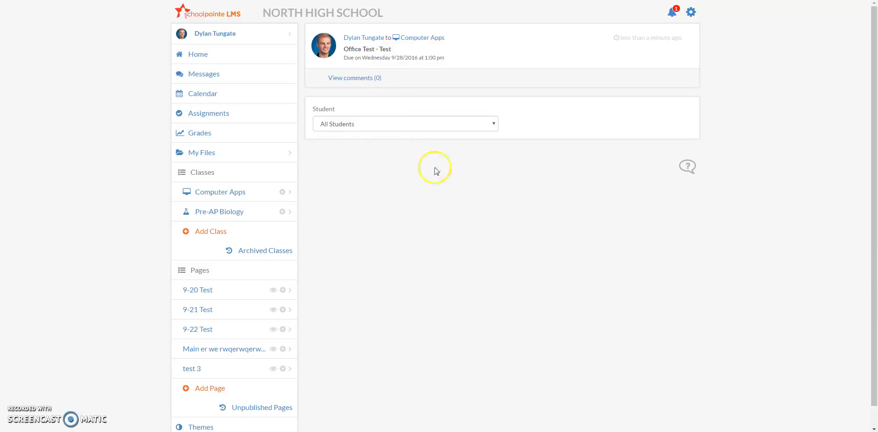
Browse the assignments list, checking the class filter, and open the Office Test assignment.
left_click(216, 116)
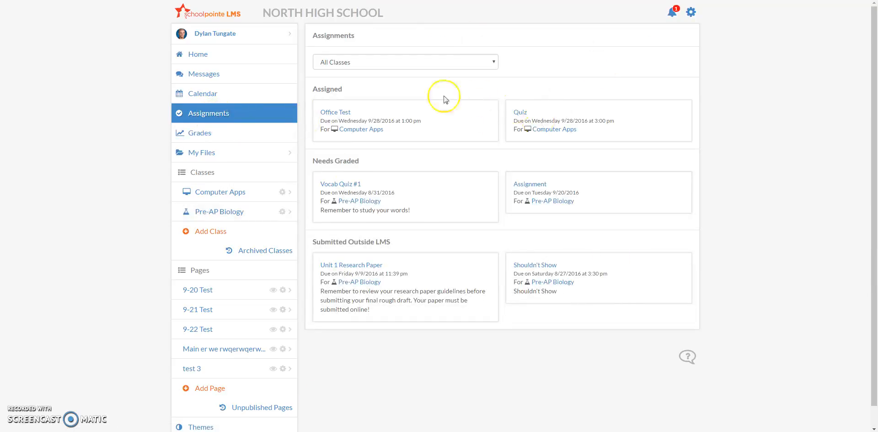
left_click(470, 62)
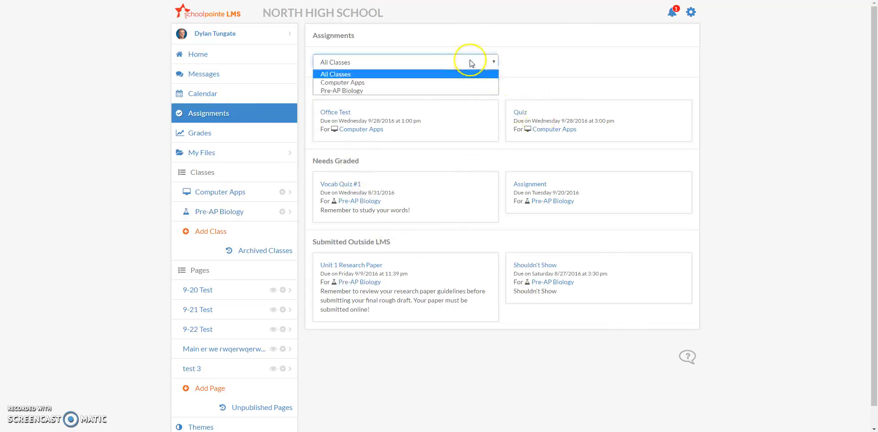
left_click(455, 100)
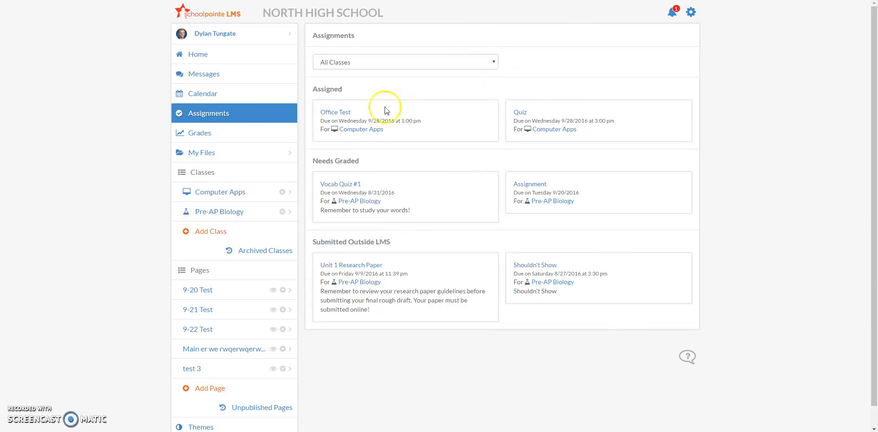
left_click(335, 113)
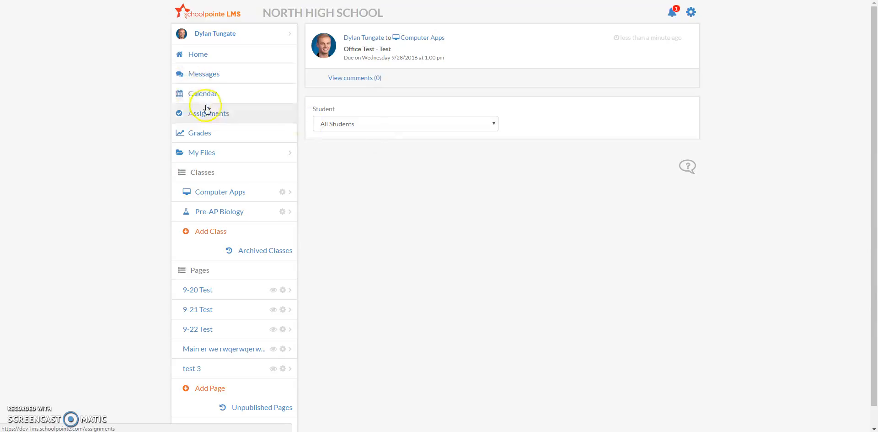
Review the Office Test post's edit settings from the home feed and cancel the edit without changes.
left_click(208, 14)
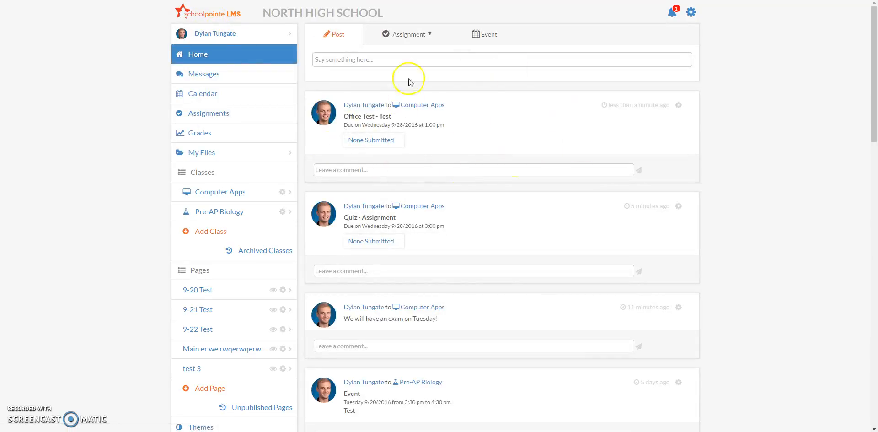
left_click(678, 105)
left_click(671, 118)
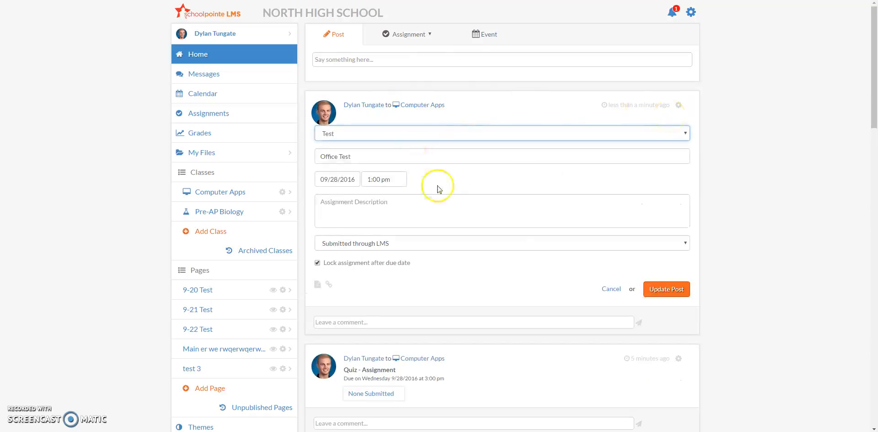
left_click(338, 179)
left_click(457, 216)
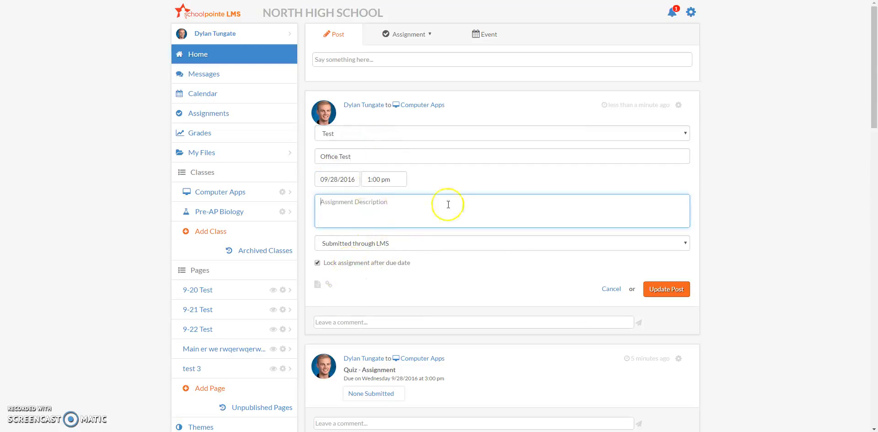
left_click(606, 288)
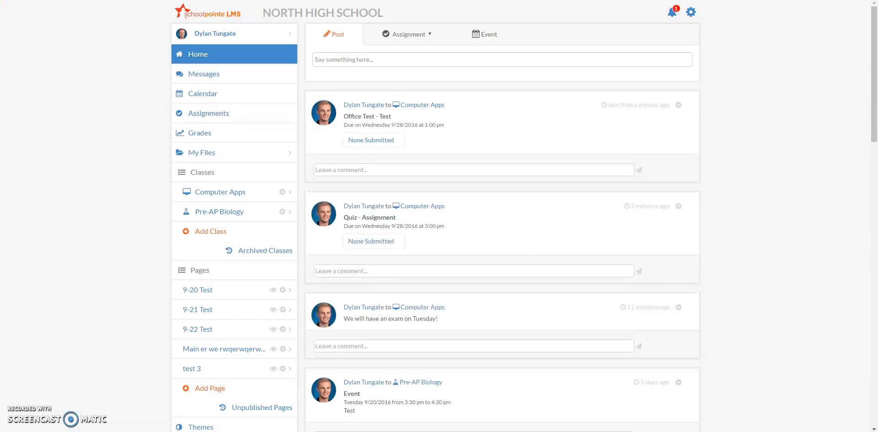